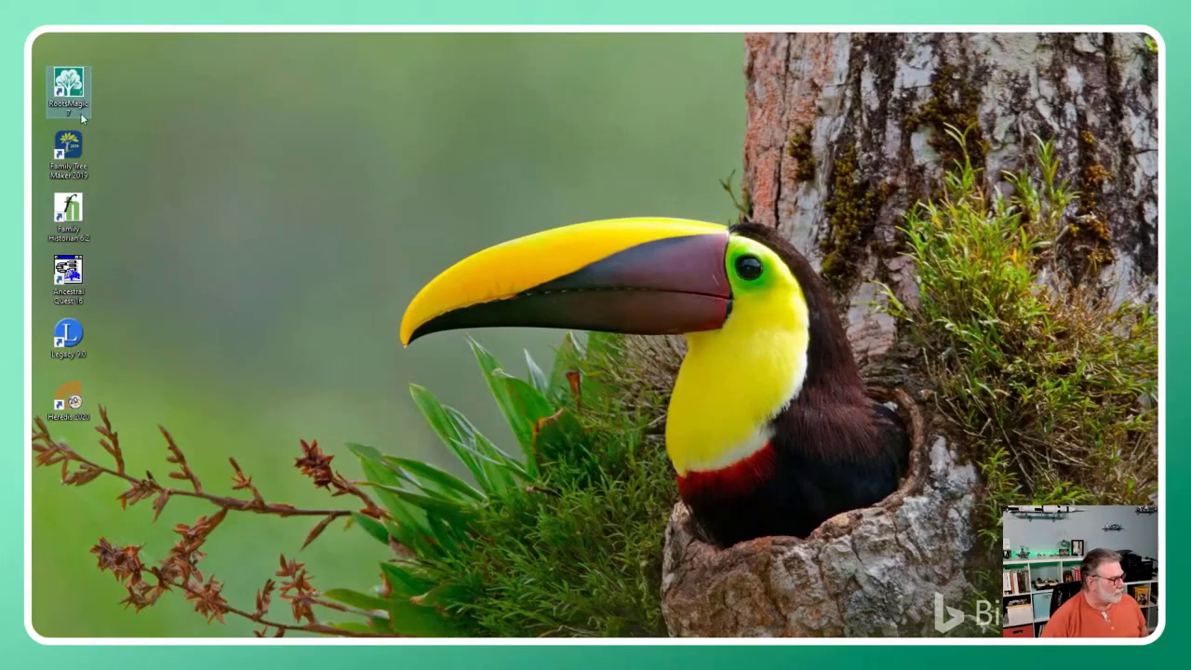
Step: Launch RootsMagic 7 and choose the 2012-01 Thompson family GEDCOM file in the RootsMedia folder for import
{"action": "double_click", "coordinate": [82, 118]}
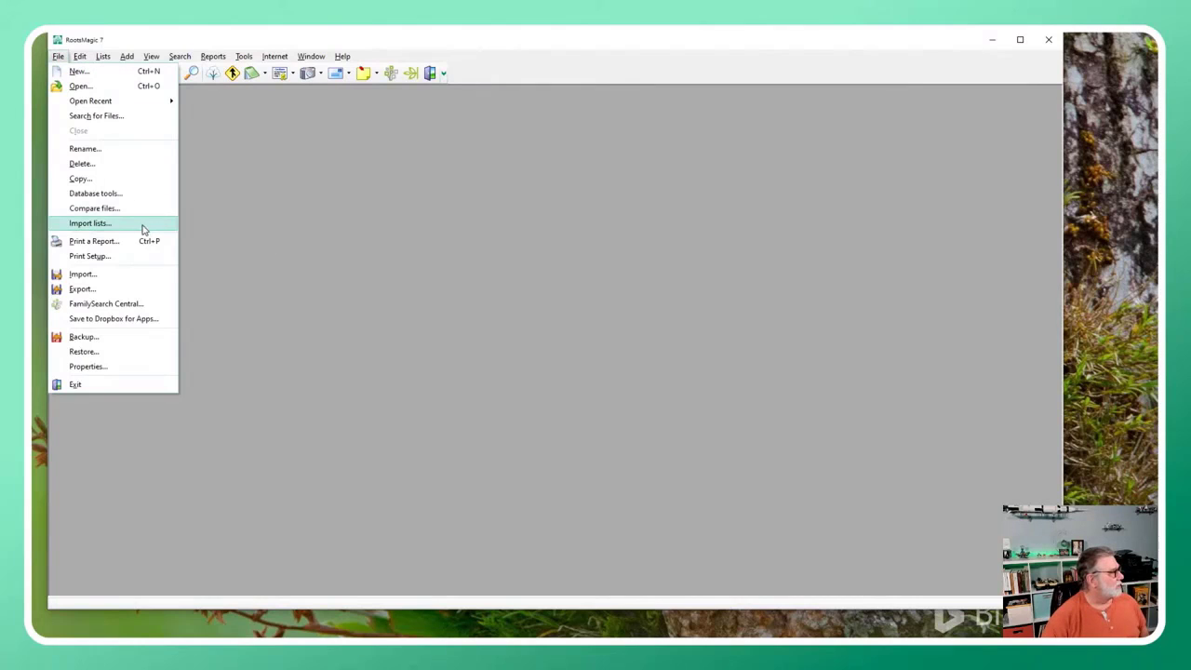
{"action": "left_click", "coordinate": [117, 278]}
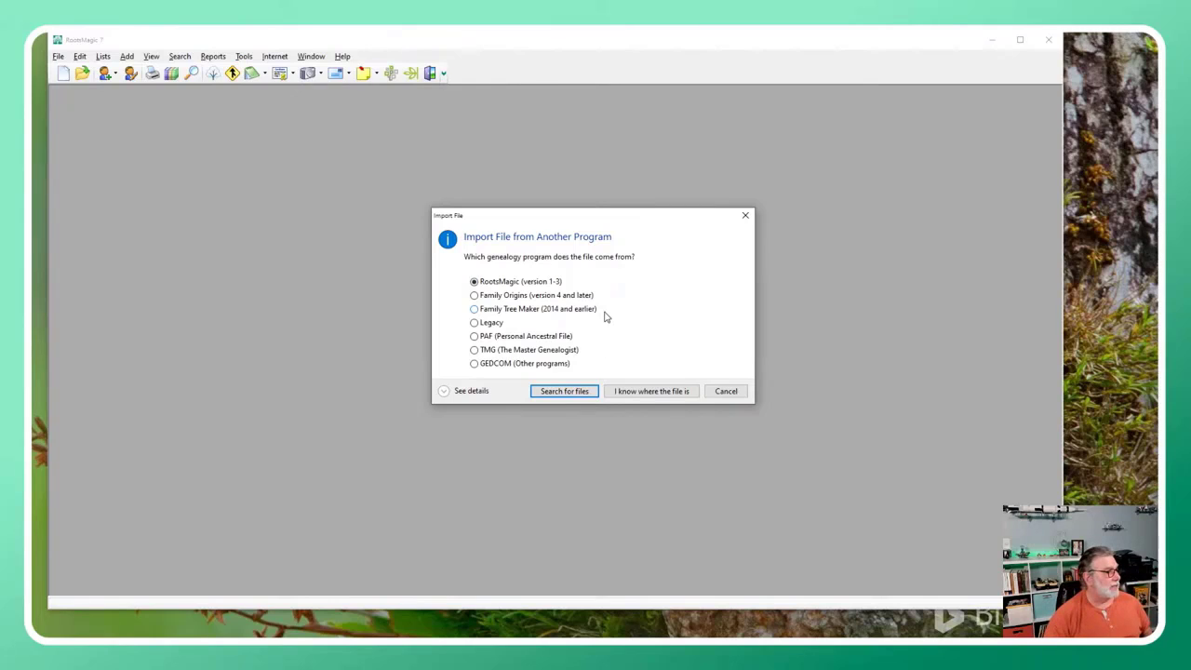
{"action": "left_click", "coordinate": [658, 395]}
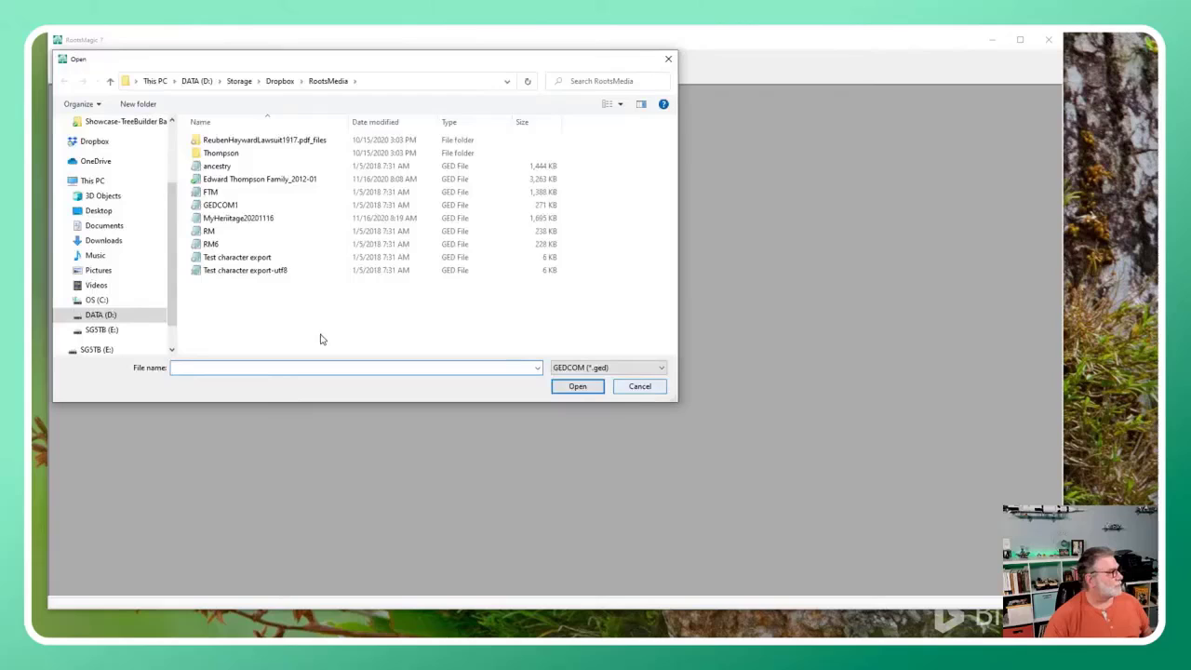
{"action": "double_click", "coordinate": [269, 183]}
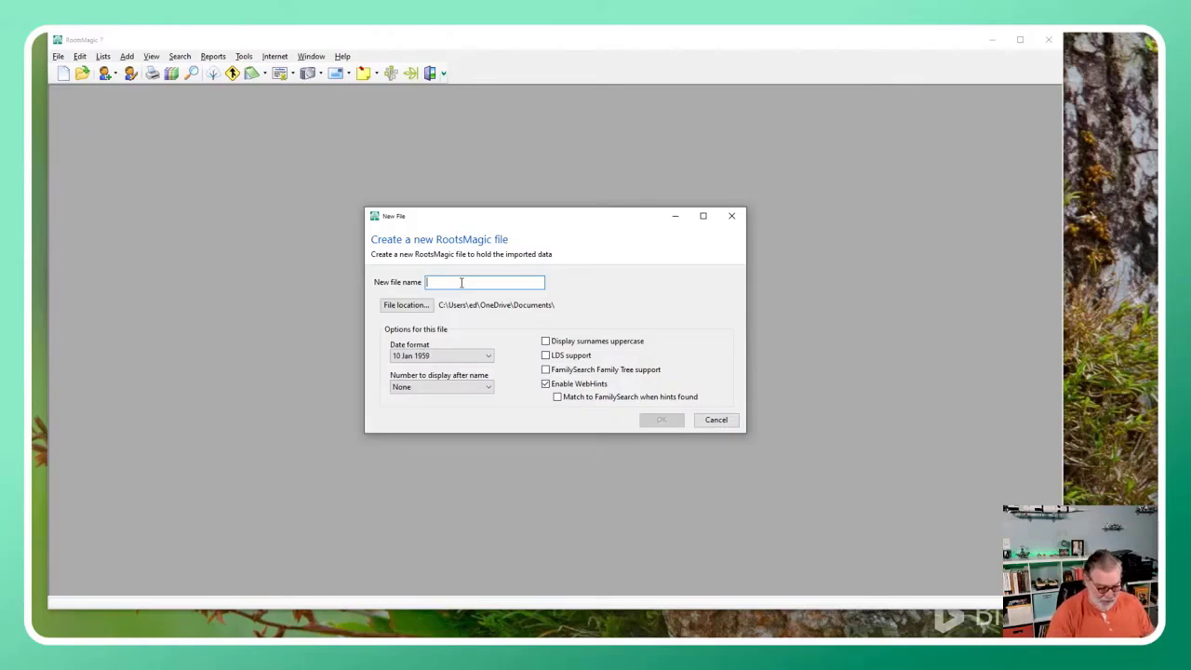
Step: Create a new file named abc with no number after names, and import the GEDCOM without adding an extra source
{"action": "type", "text": "abc"}
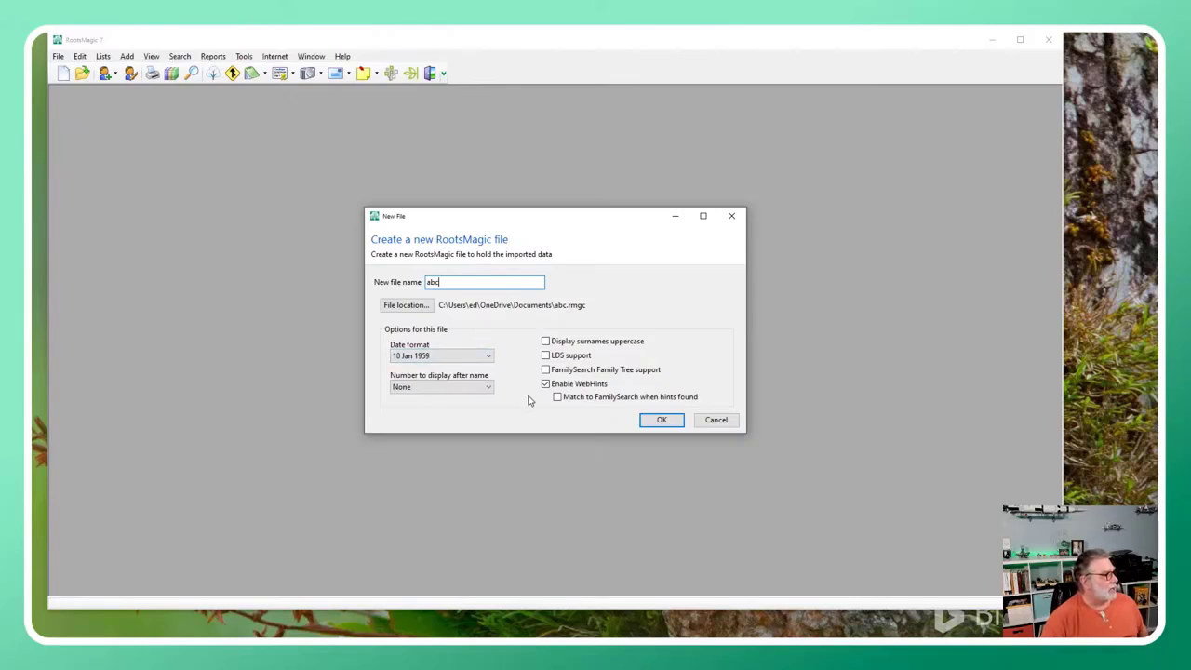
{"action": "left_click", "coordinate": [485, 389]}
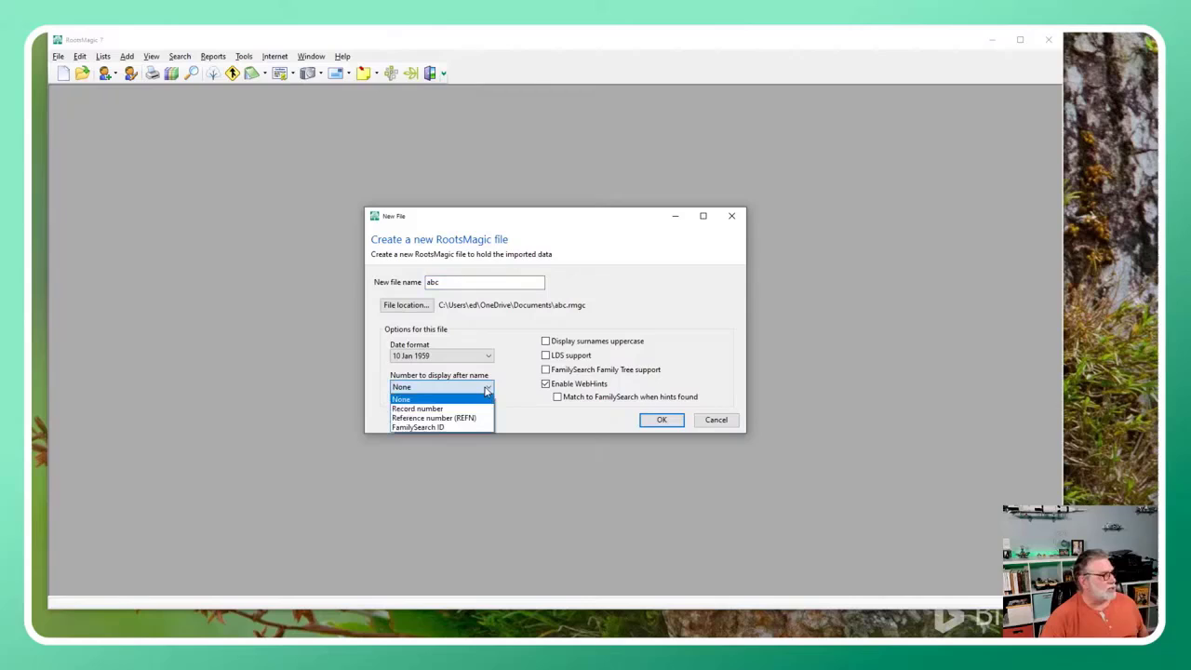
{"action": "left_click", "coordinate": [485, 390]}
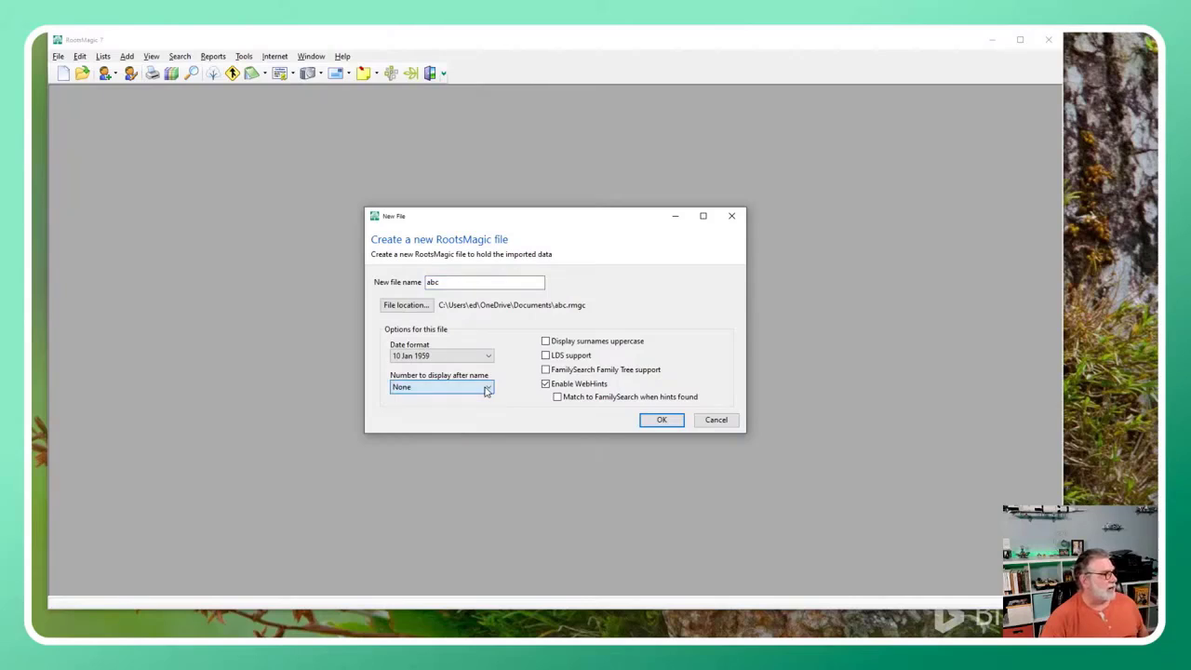
{"action": "left_click", "coordinate": [659, 421]}
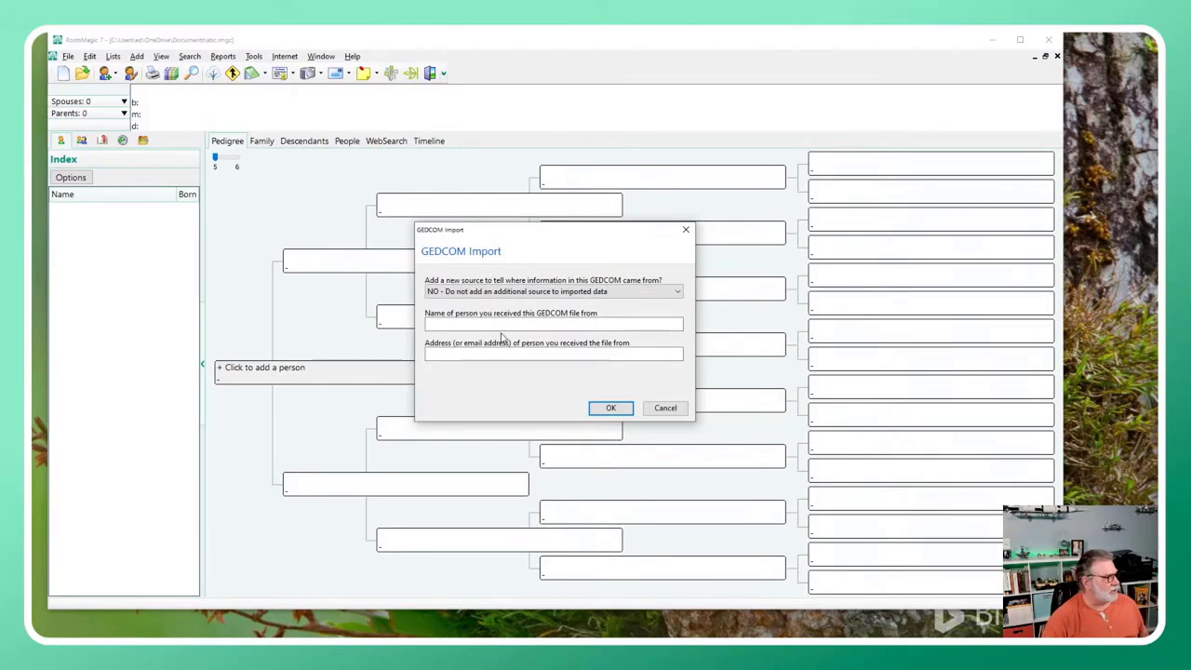
{"action": "left_click", "coordinate": [611, 409]}
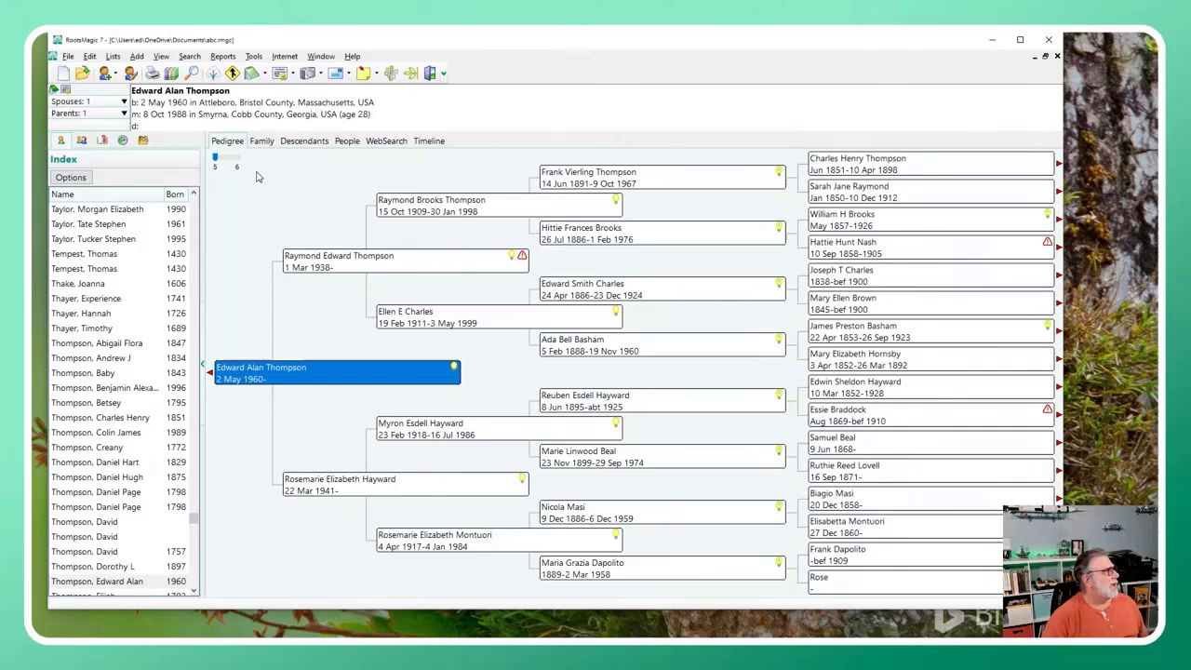
Step: Review the database properties of the imported file, including its people, events, sources, citations and multimedia entries
{"action": "left_click", "coordinate": [112, 57]}
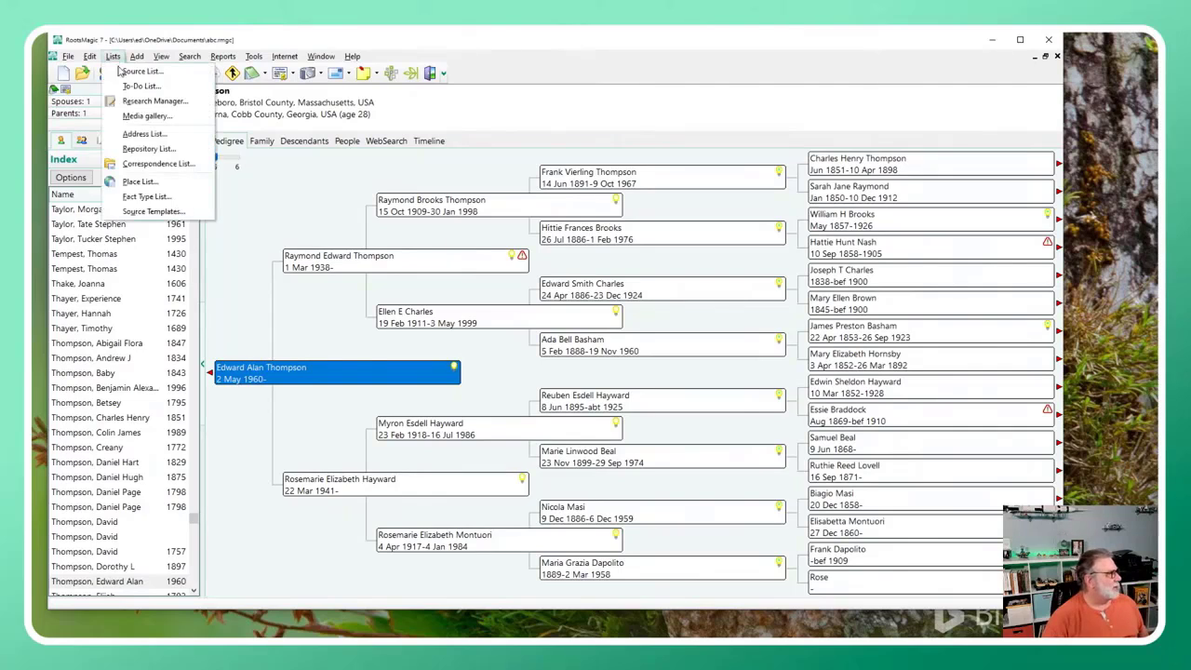
{"action": "left_click", "coordinate": [249, 216]}
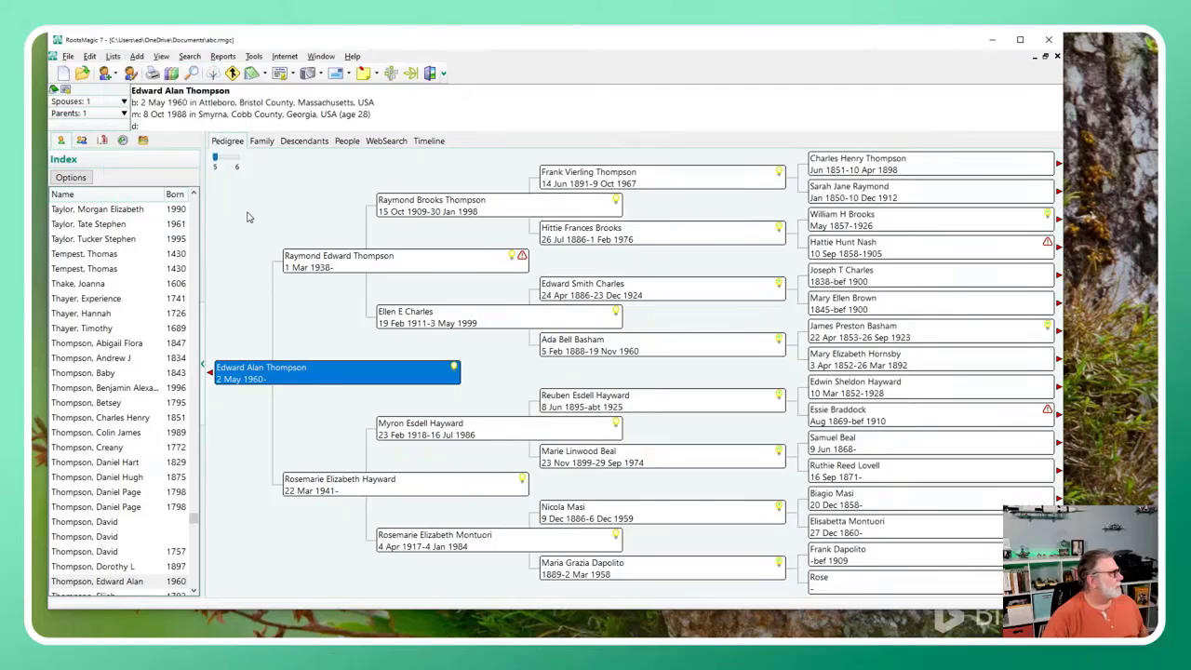
{"action": "left_click", "coordinate": [68, 56]}
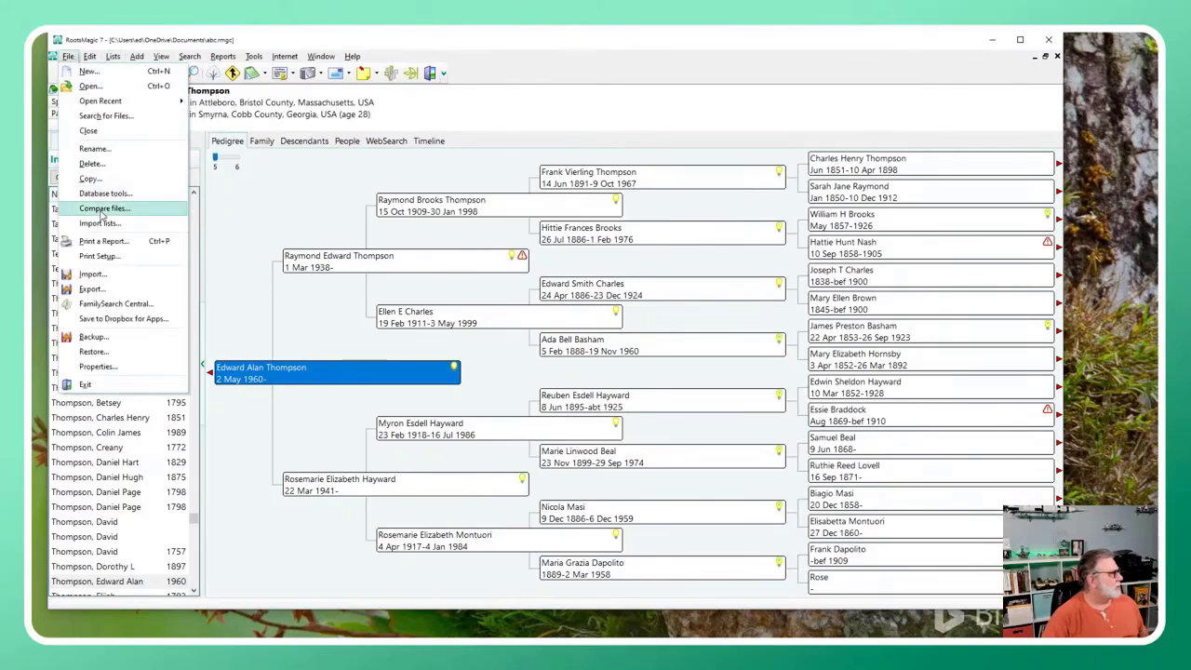
{"action": "left_click", "coordinate": [117, 366]}
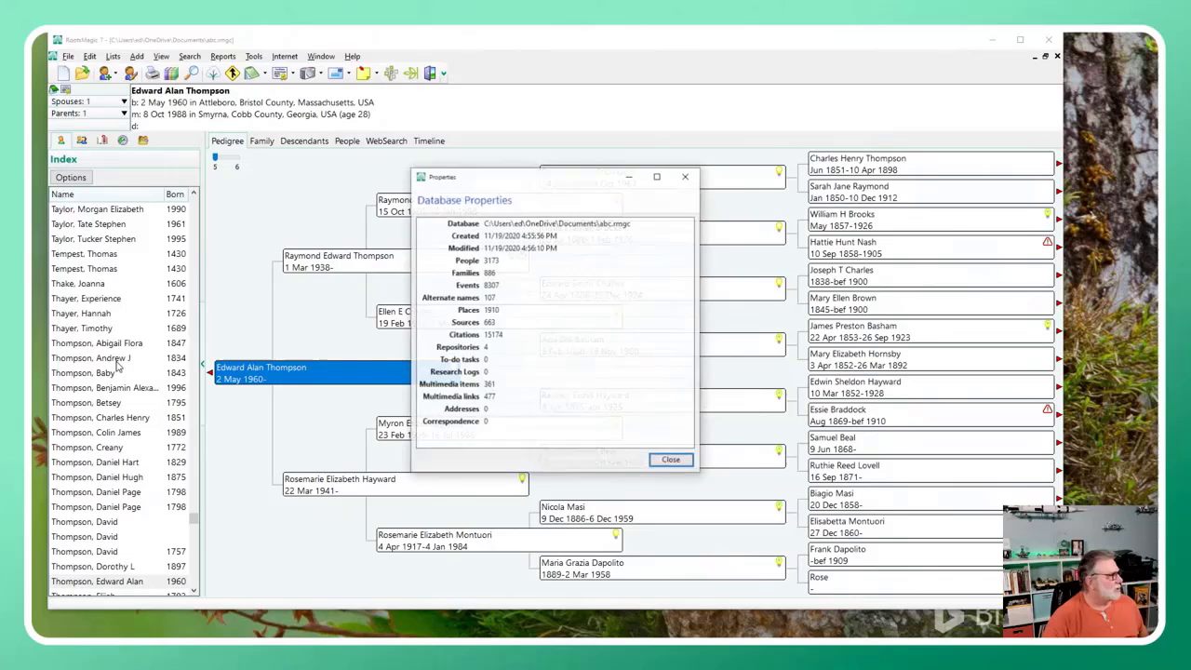
{"action": "left_click_drag", "start_coordinate": [547, 174], "coordinate": [352, 98]}
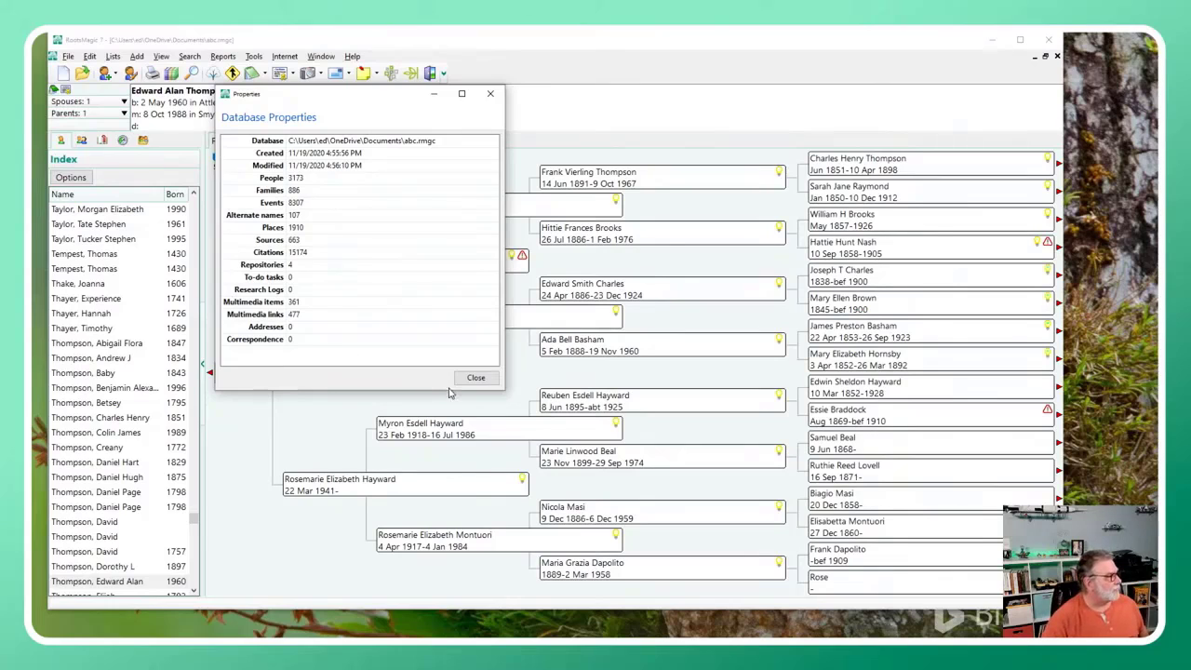
{"action": "left_click", "coordinate": [489, 383]}
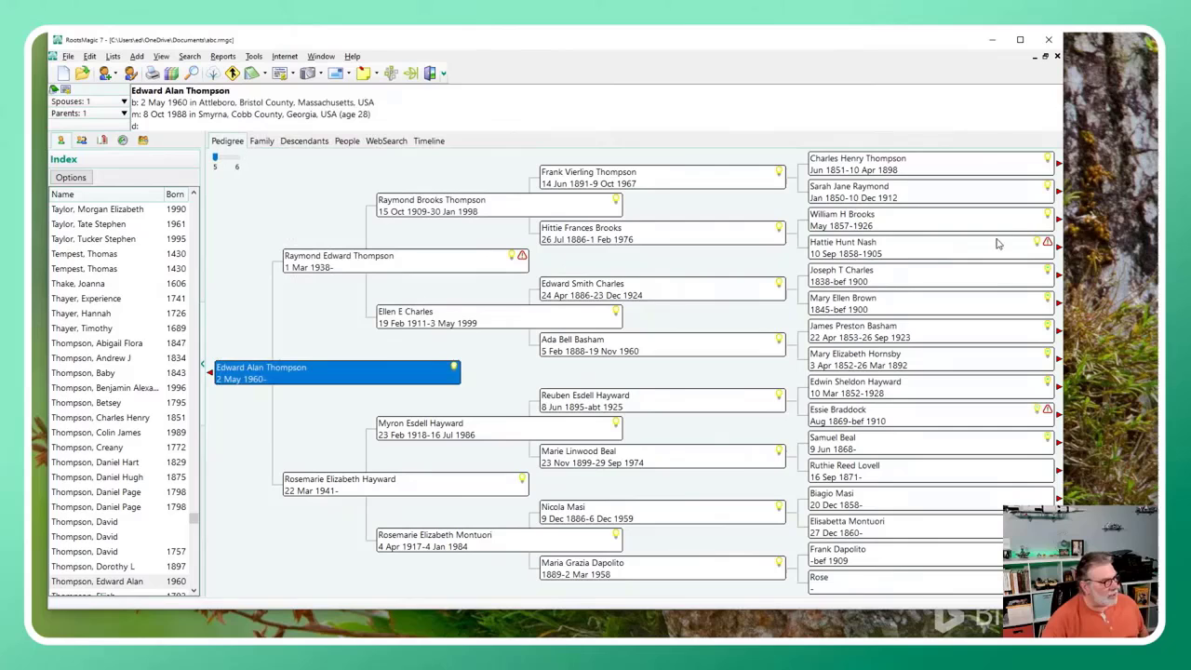
Step: Follow the uppermost paternal line of the pedigree back to the ancestor born about 1757 and open his record
{"action": "left_click", "coordinate": [1061, 166]}
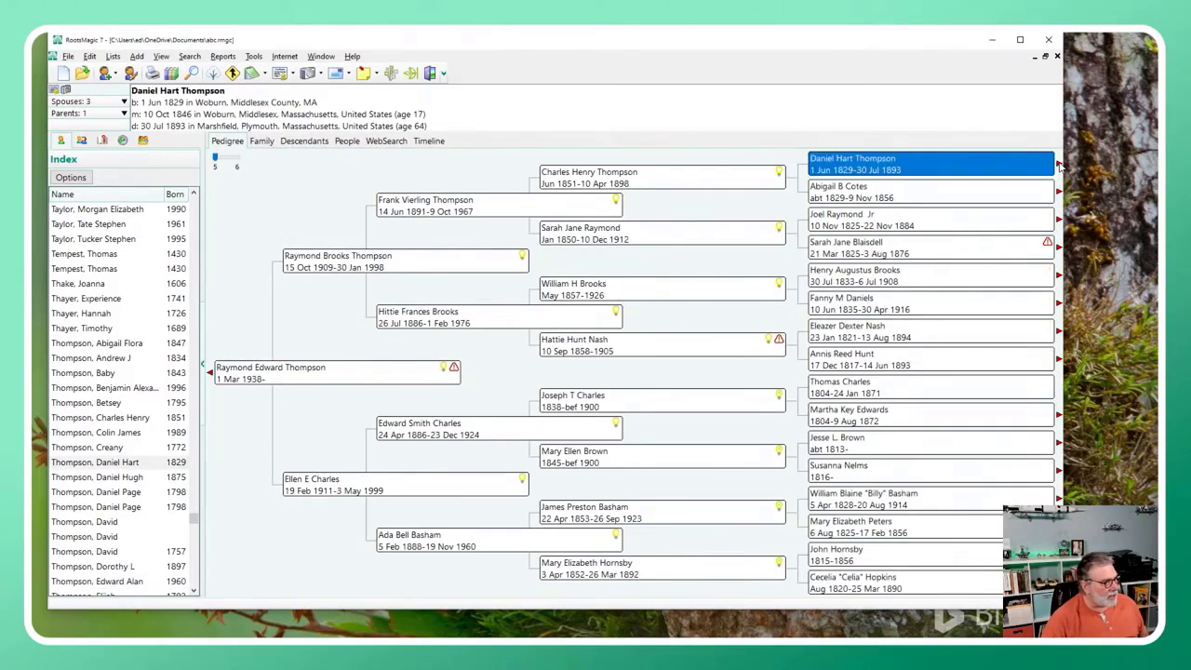
{"action": "left_click", "coordinate": [1061, 166]}
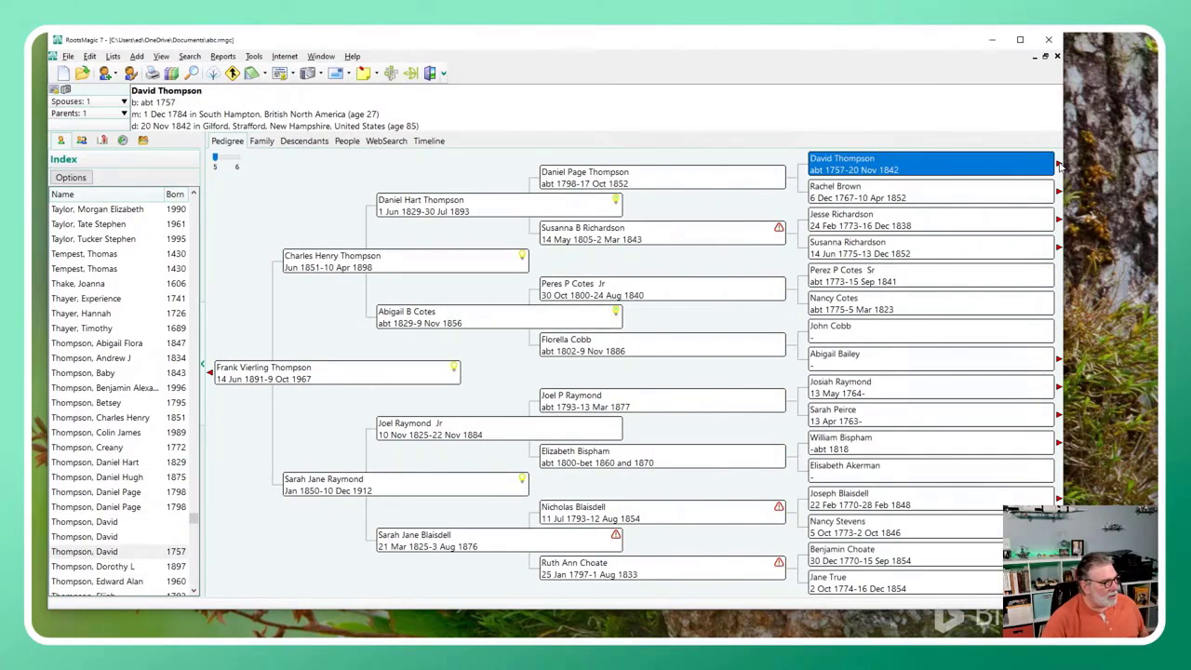
{"action": "double_click", "coordinate": [918, 167]}
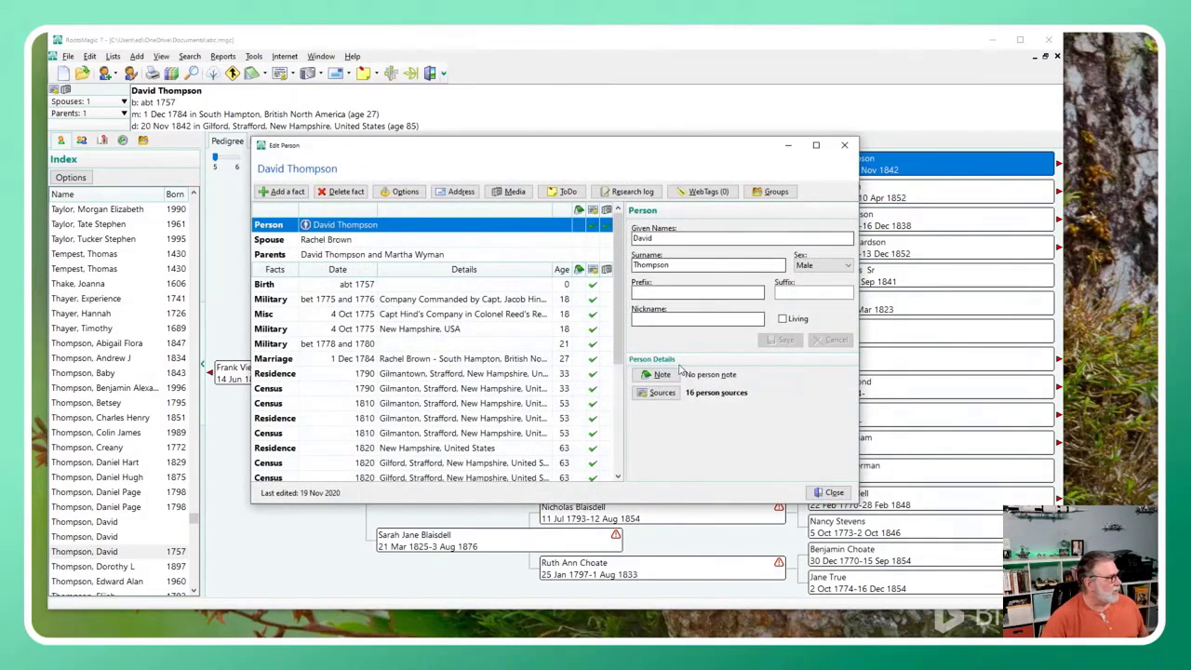
Step: Examine how the ancestor's Military, Misc, Residence and Census facts were imported, including the 4 Oct 1775 Misc fact, and close his record
{"action": "left_click", "coordinate": [274, 331]}
{"action": "left_click", "coordinate": [272, 346]}
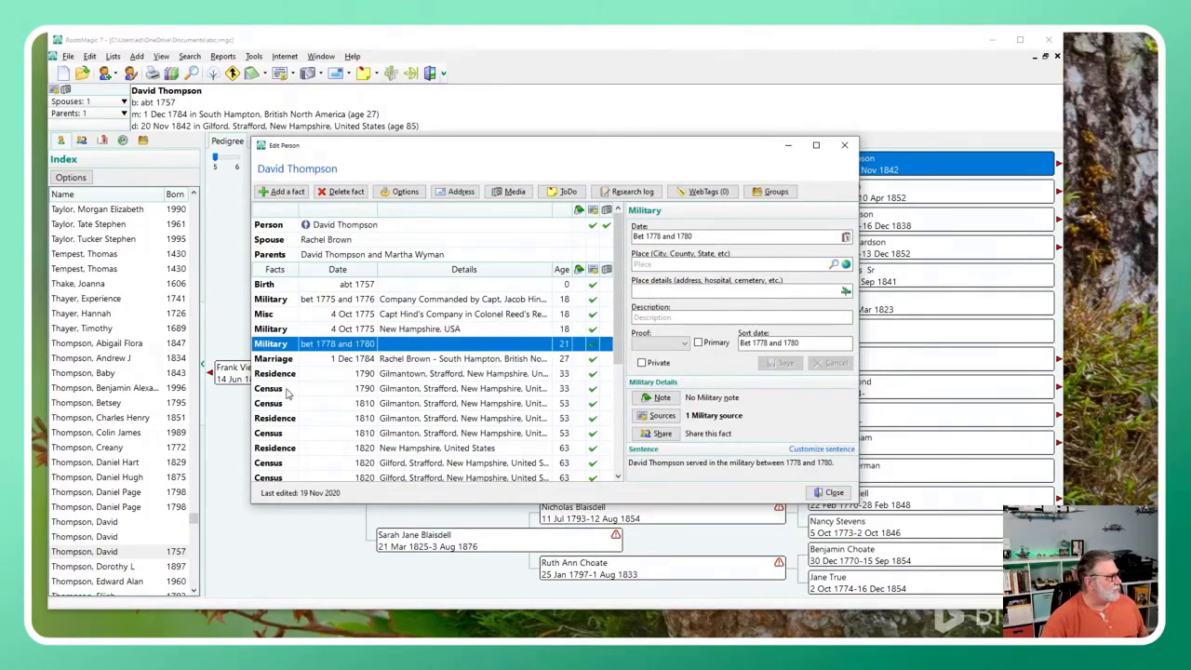
{"action": "scroll", "coordinate": [289, 400], "scroll_direction": "down", "scroll_amount": 4}
{"action": "scroll", "coordinate": [286, 401], "scroll_direction": "up", "scroll_amount": 4}
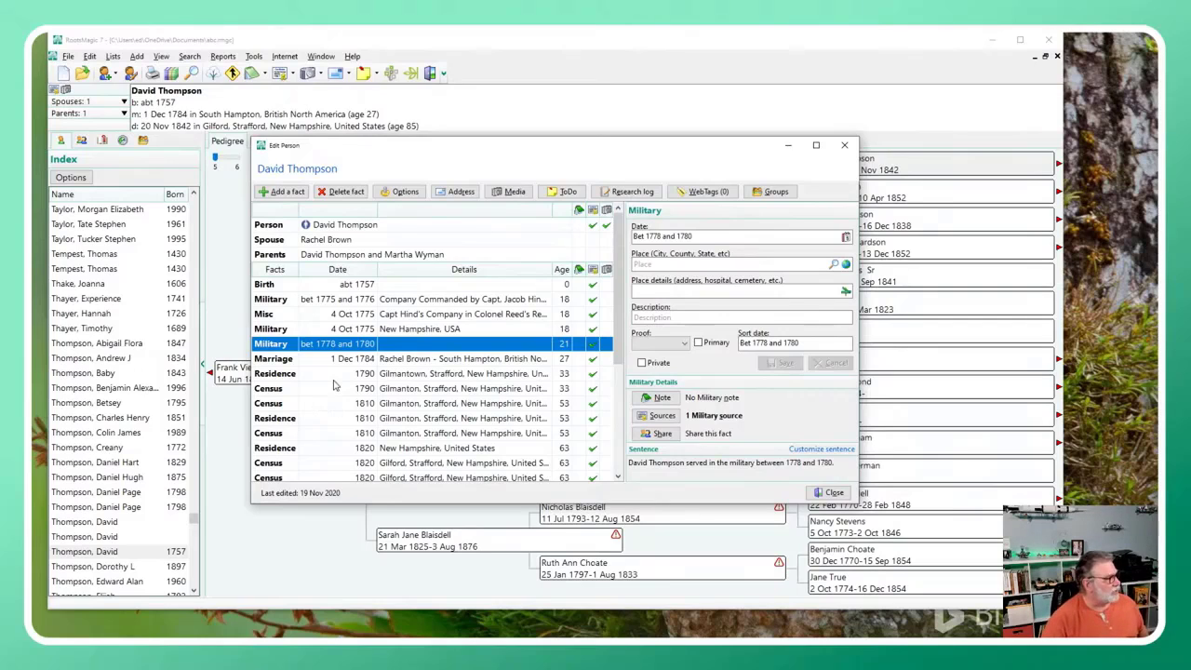
{"action": "scroll", "coordinate": [331, 390], "scroll_direction": "down", "scroll_amount": 2}
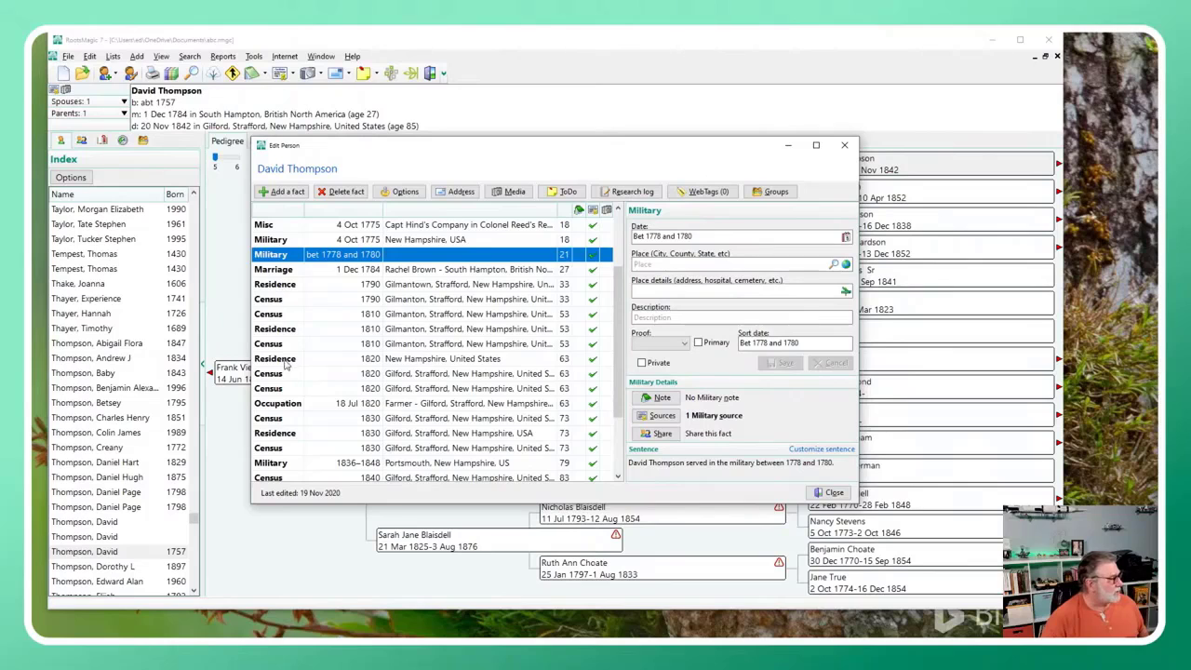
{"action": "scroll", "coordinate": [316, 335], "scroll_direction": "up", "scroll_amount": 2}
{"action": "left_click", "coordinate": [264, 316]}
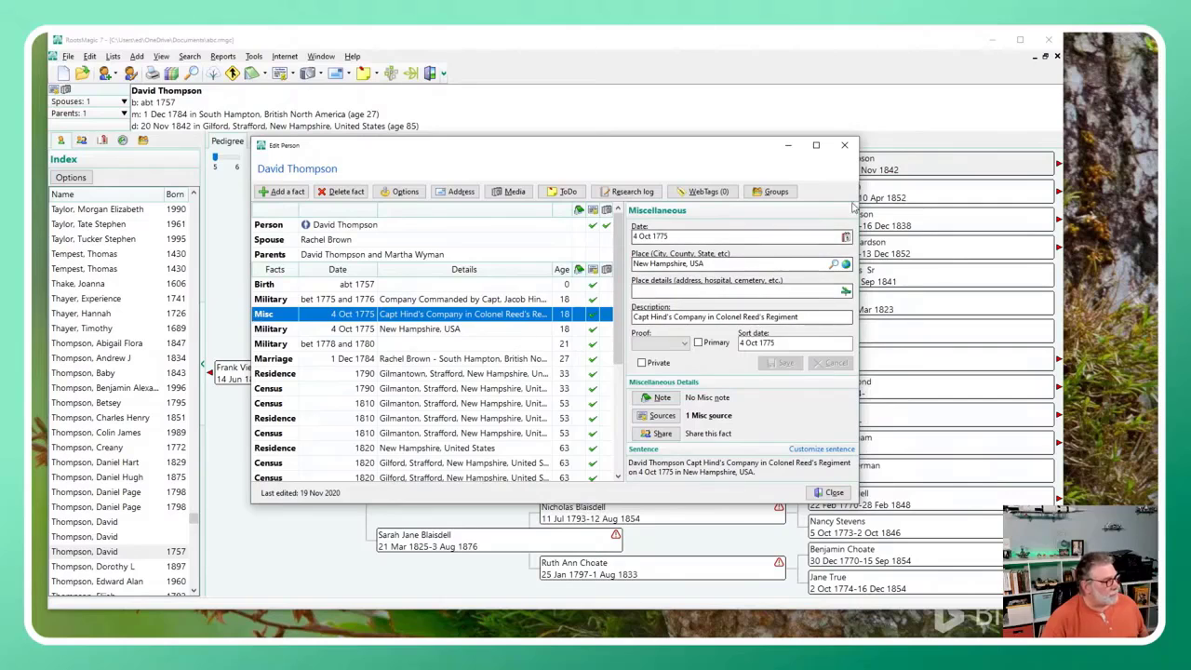
{"action": "left_click", "coordinate": [843, 145]}
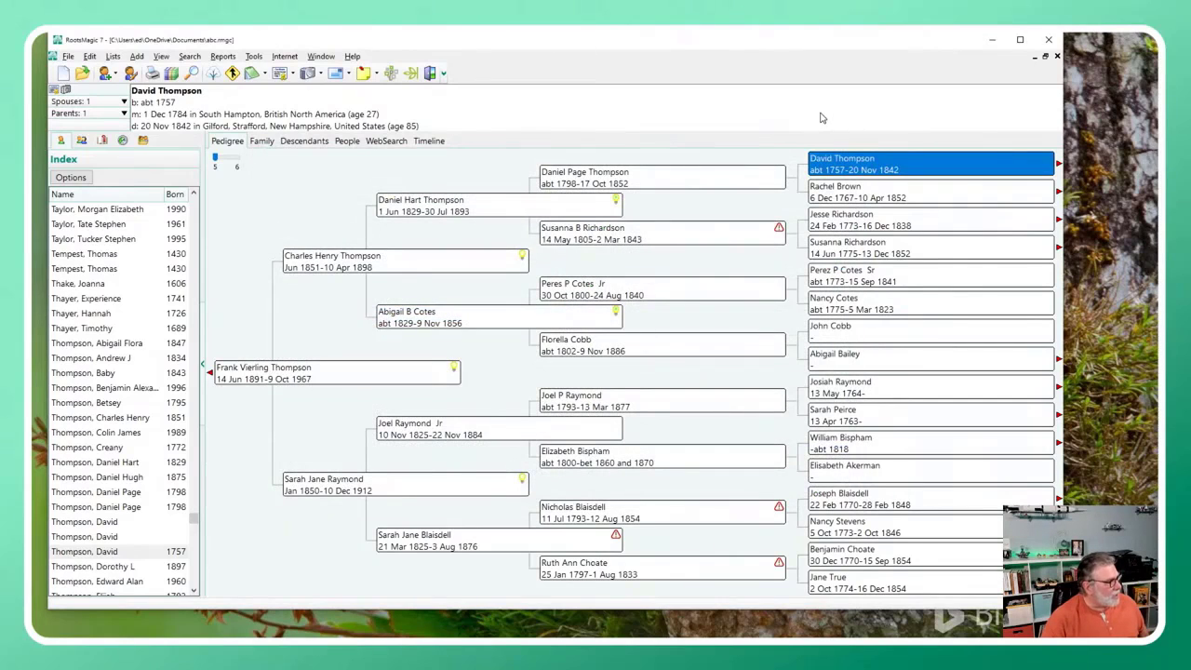
{"action": "double_click", "coordinate": [864, 168]}
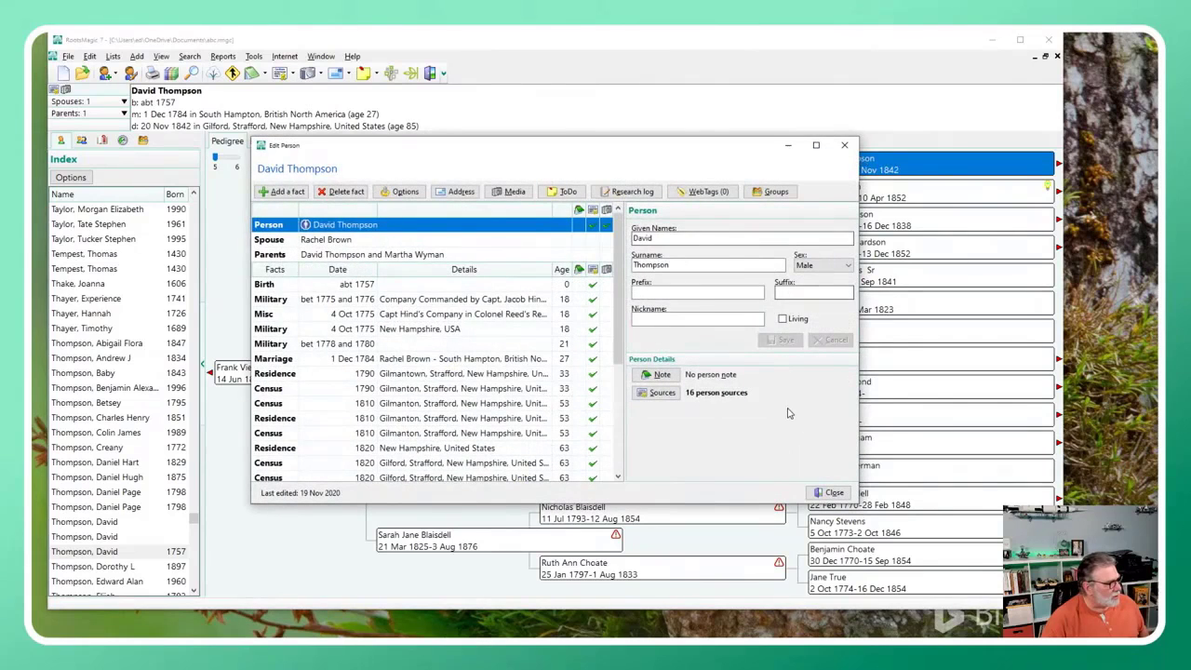
{"action": "left_click", "coordinate": [844, 145]}
Step: Look through the available program commands and recheck the abc file's database properties
{"action": "left_click", "coordinate": [352, 57]}
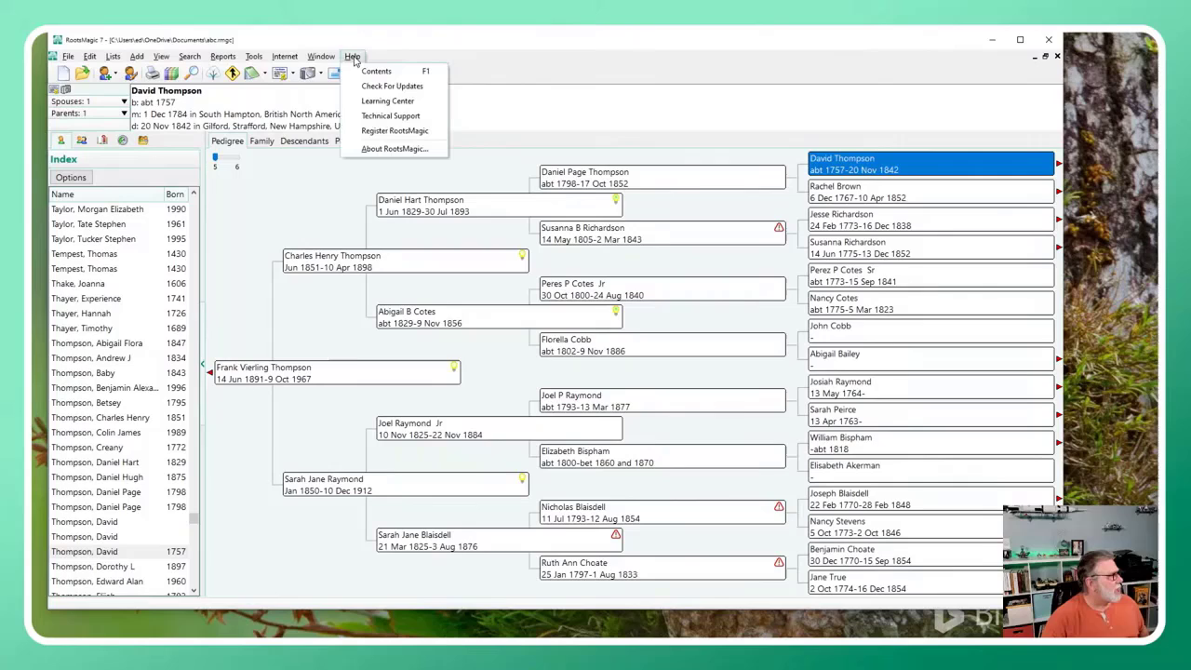
{"action": "mouse_move", "coordinate": [323, 57]}
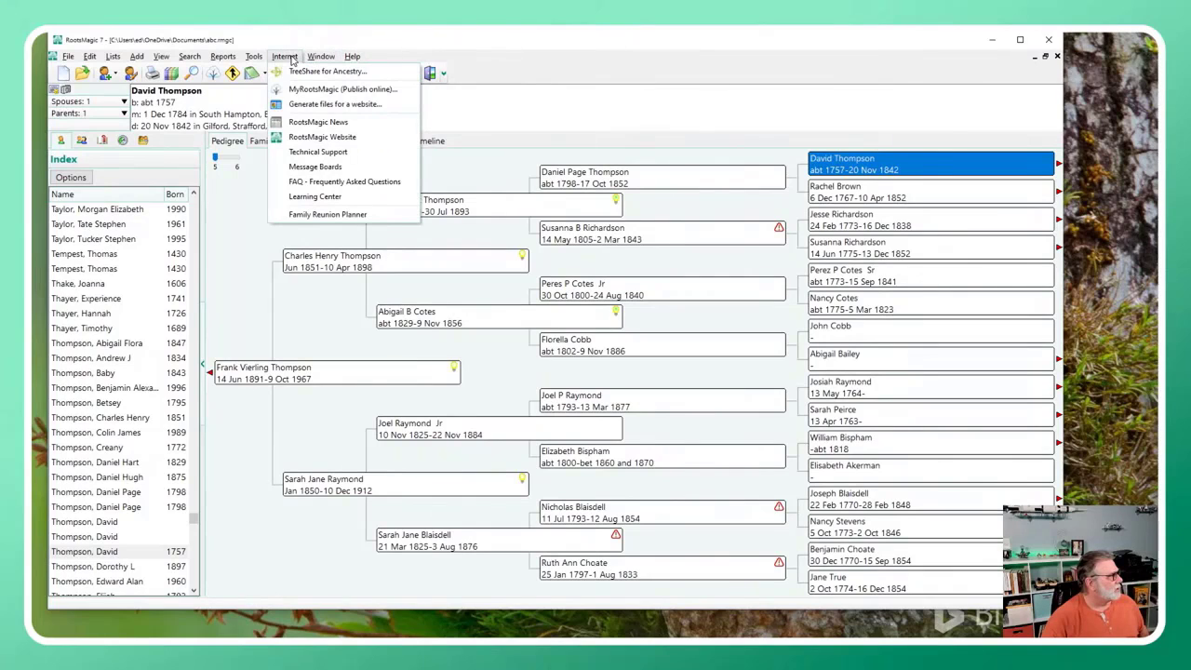
{"action": "mouse_move", "coordinate": [251, 61]}
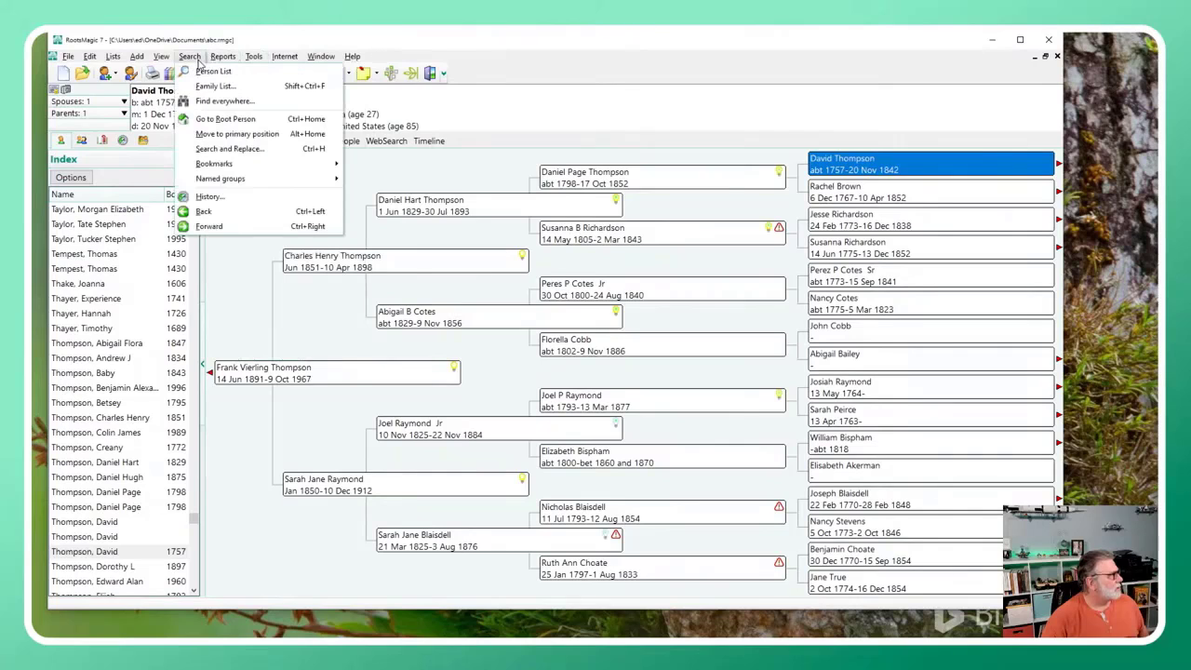
{"action": "mouse_move", "coordinate": [57, 56]}
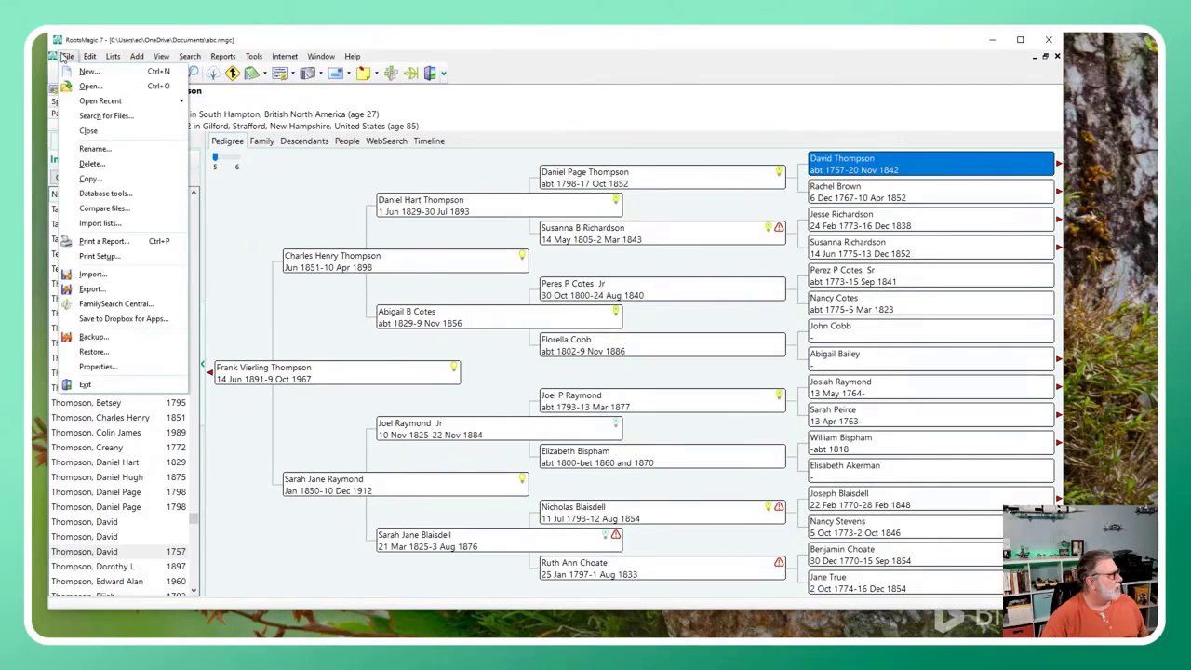
{"action": "left_click", "coordinate": [126, 368]}
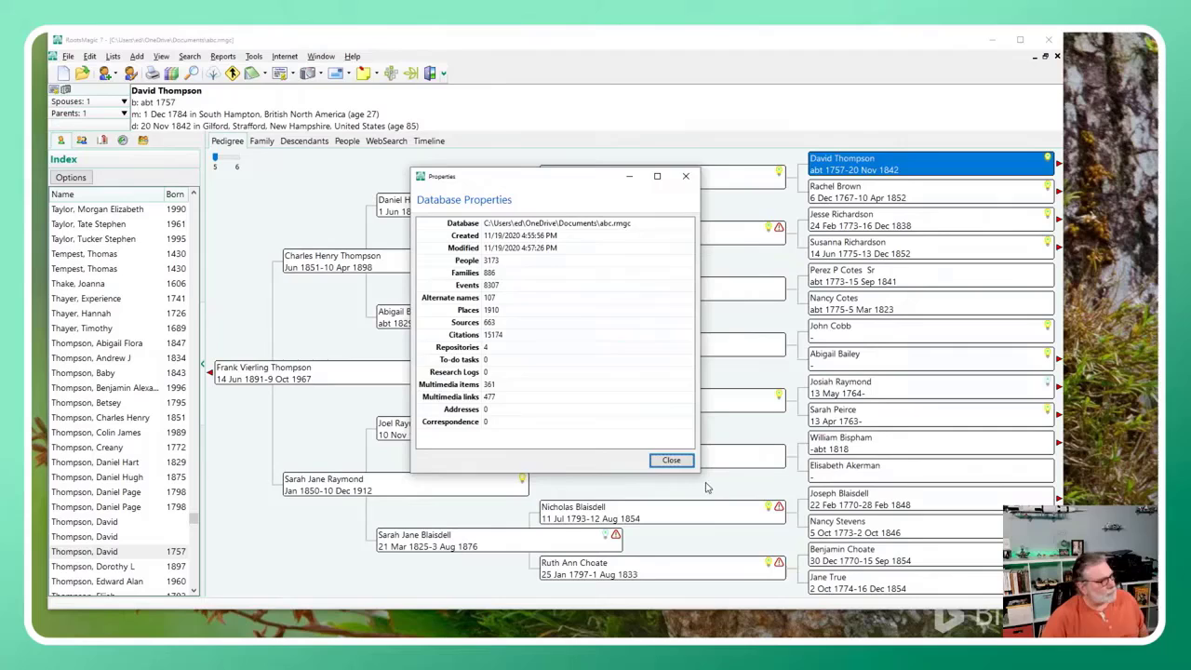
{"action": "left_click", "coordinate": [674, 459]}
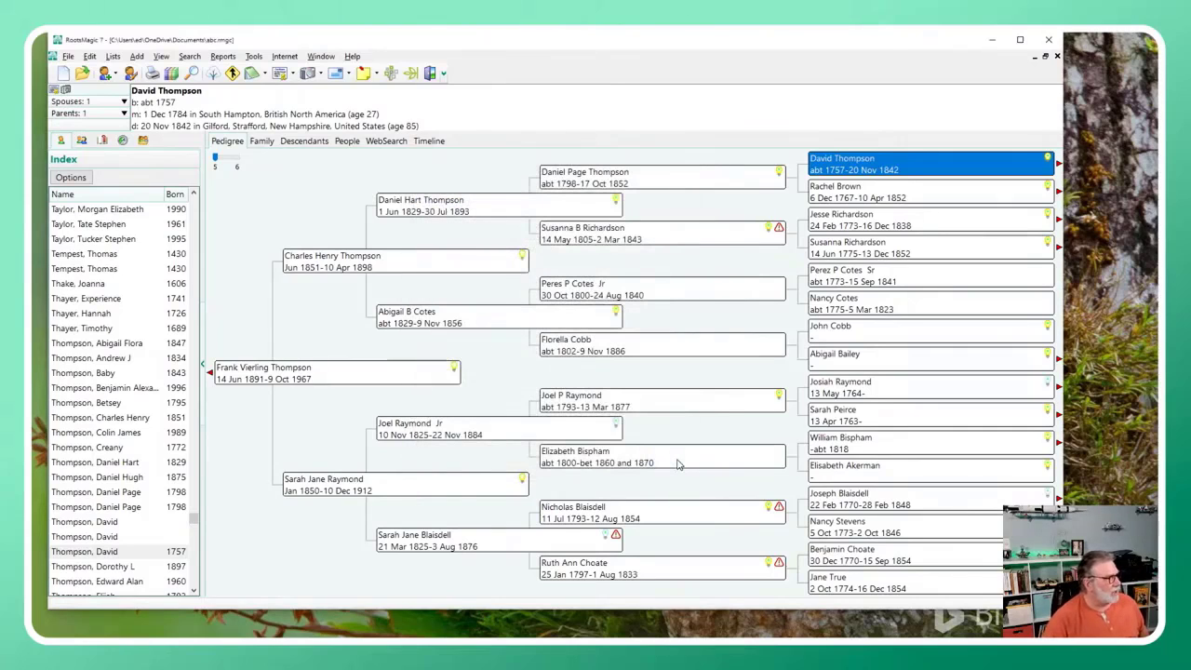